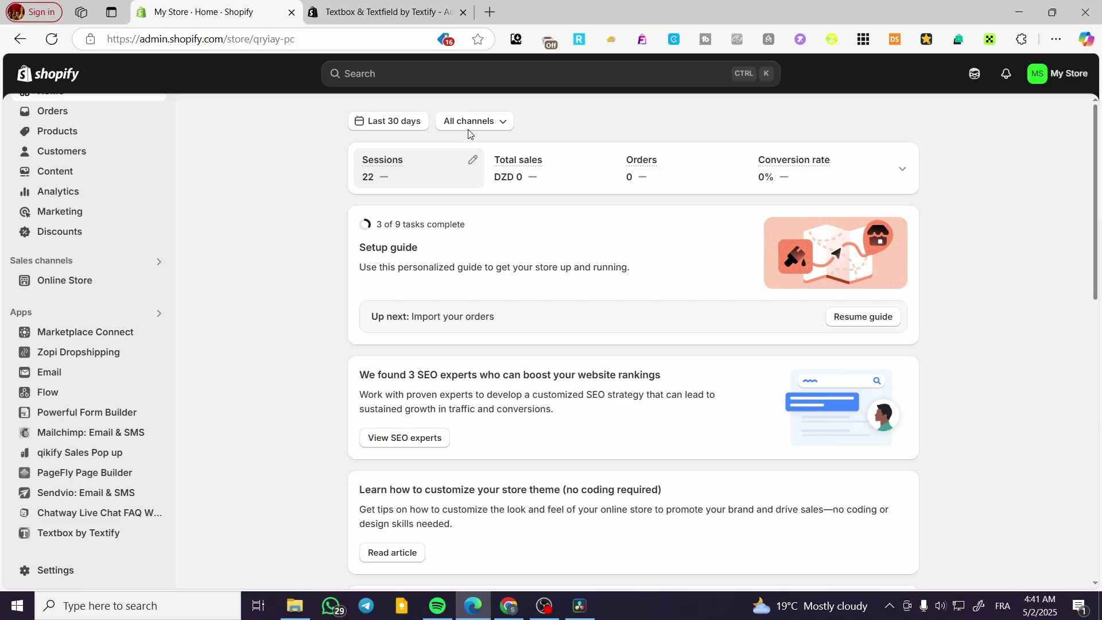
Close the Textify App Store listing tab to return to the My Store admin home.
click(379, 12)
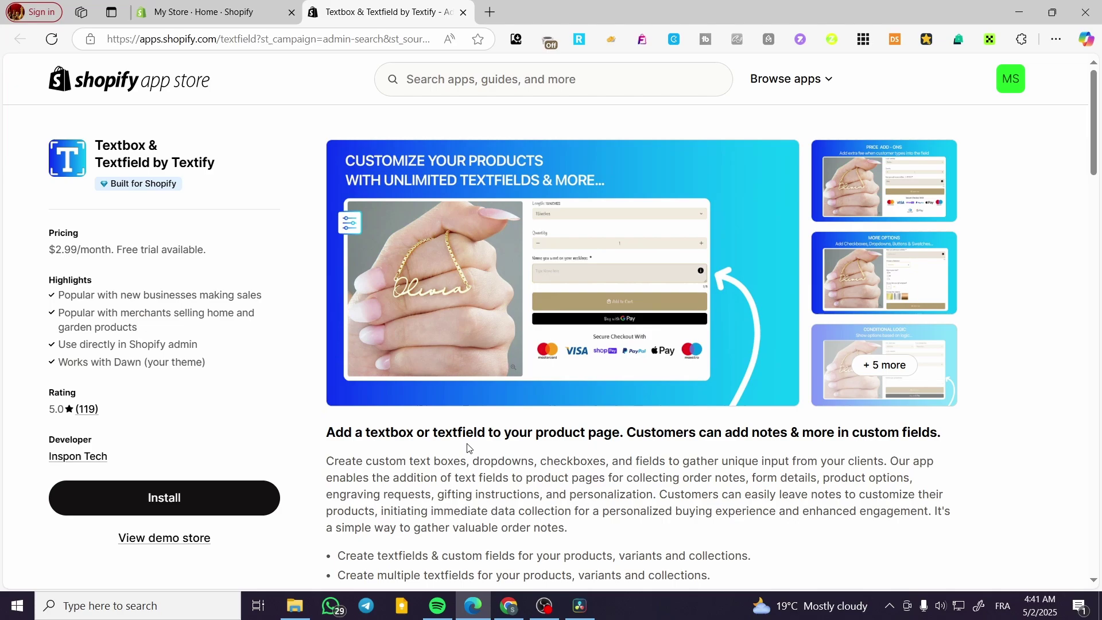
click(201, 13)
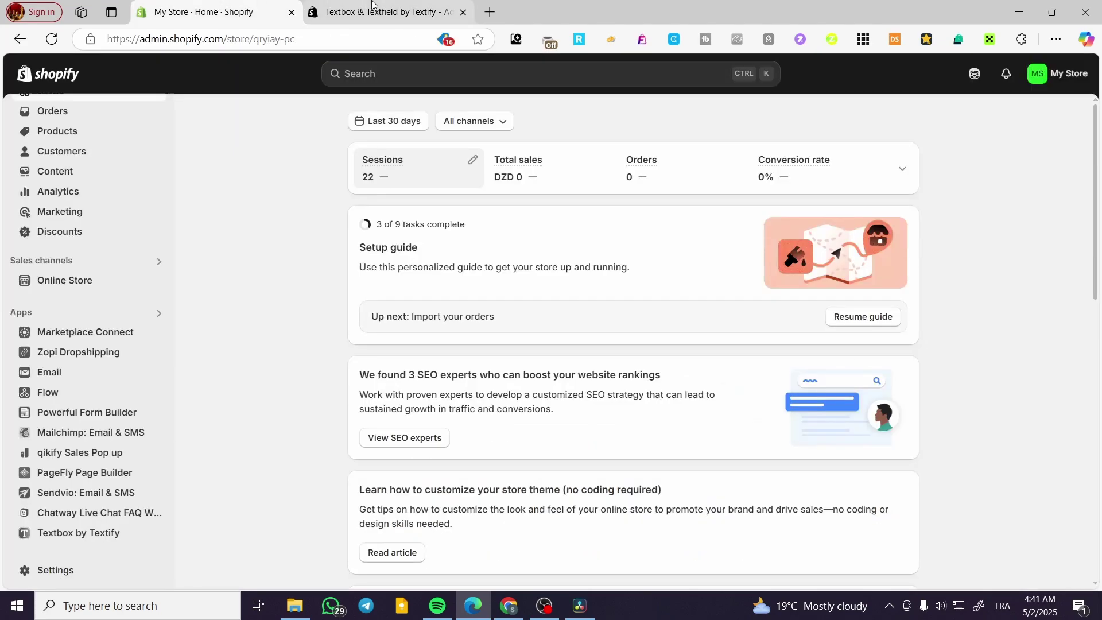
mouse_move(372, 4)
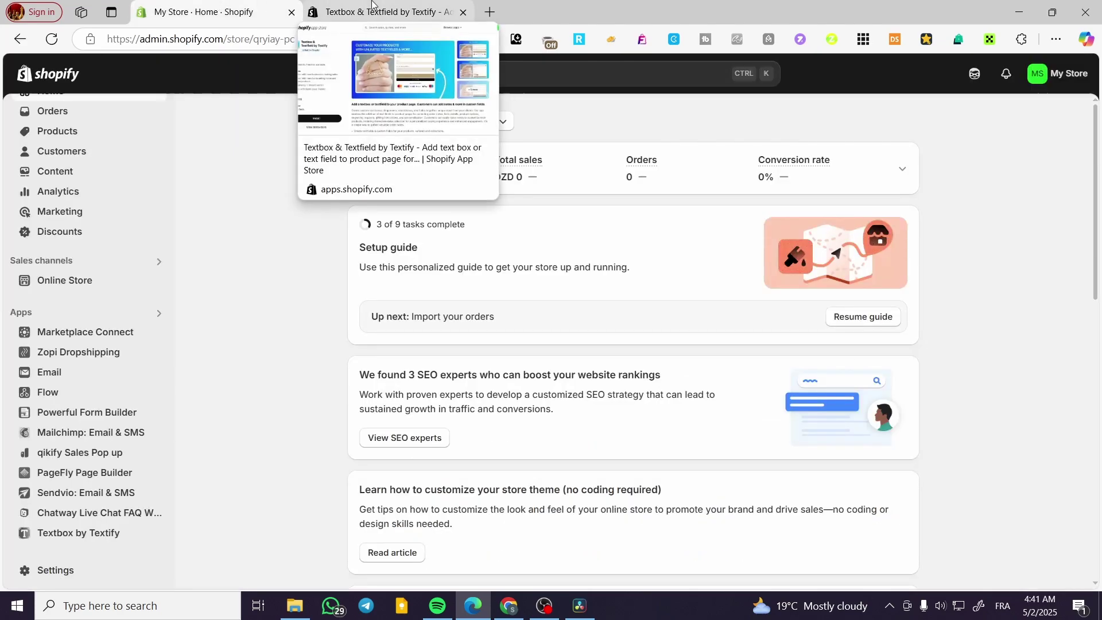
click(372, 7)
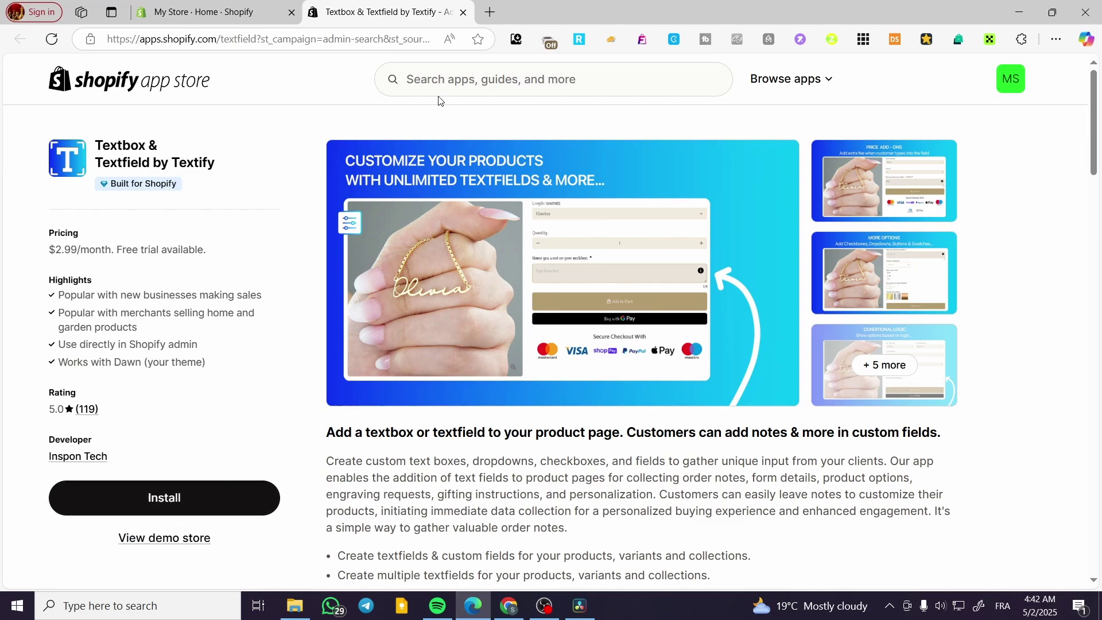
click(463, 15)
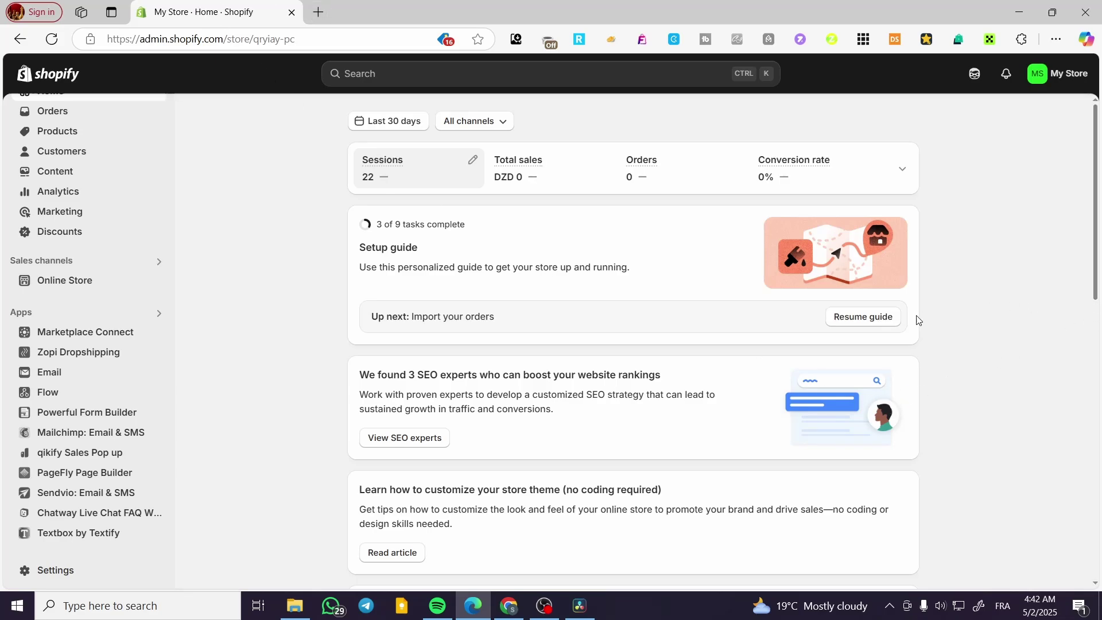
Open Textbox by Textify from the Apps sidebar and enable its app embed for Dawn.
click(94, 540)
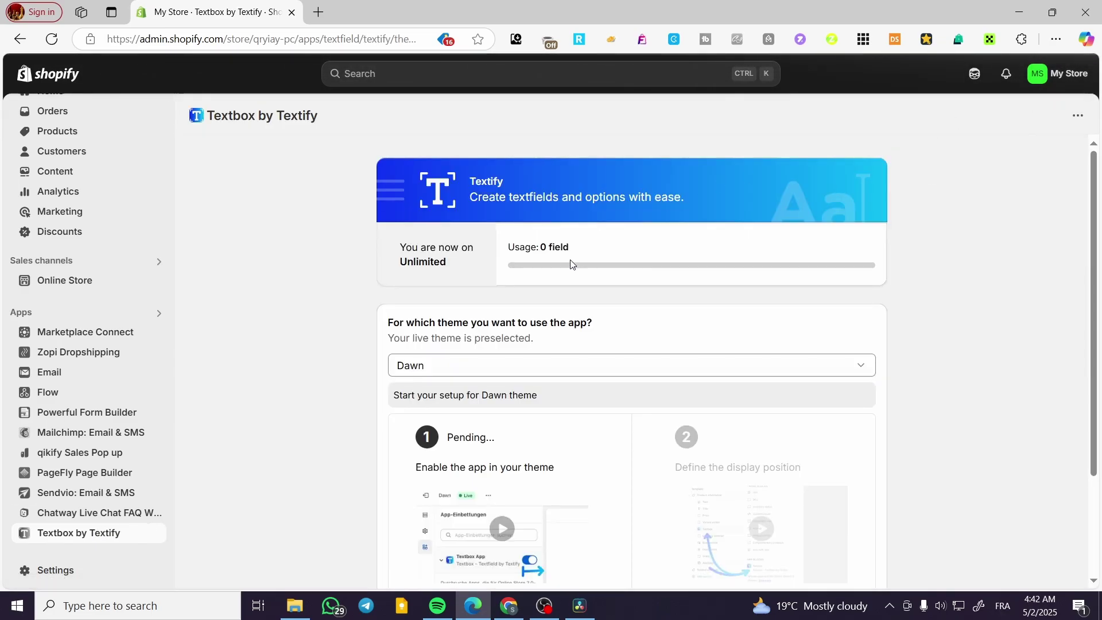
scroll(504, 270, down, 1)
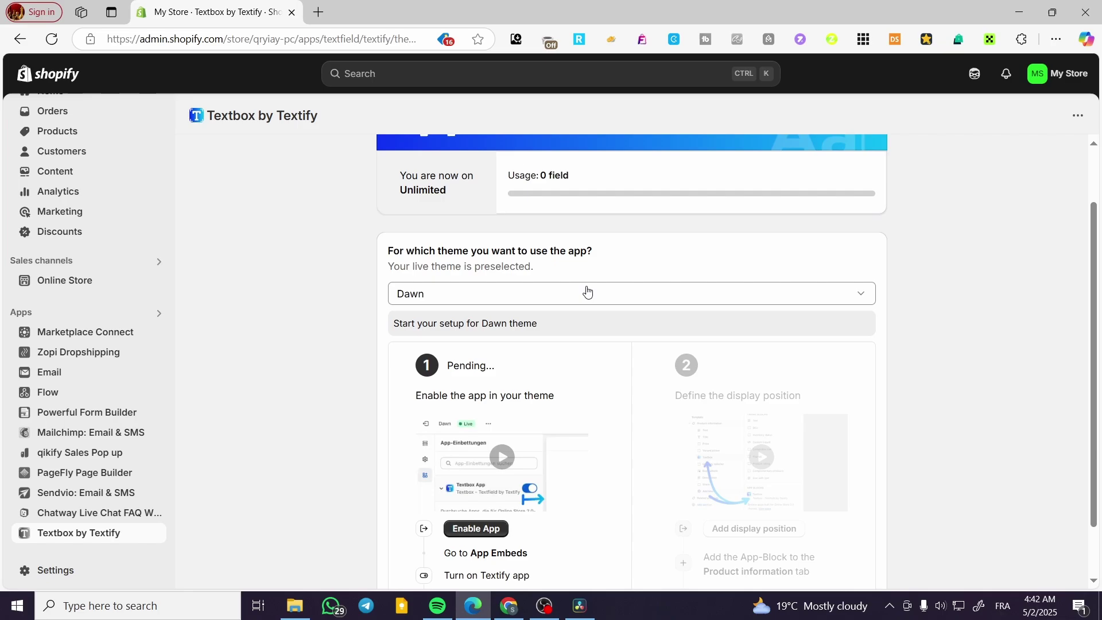
scroll(585, 302, down, 1)
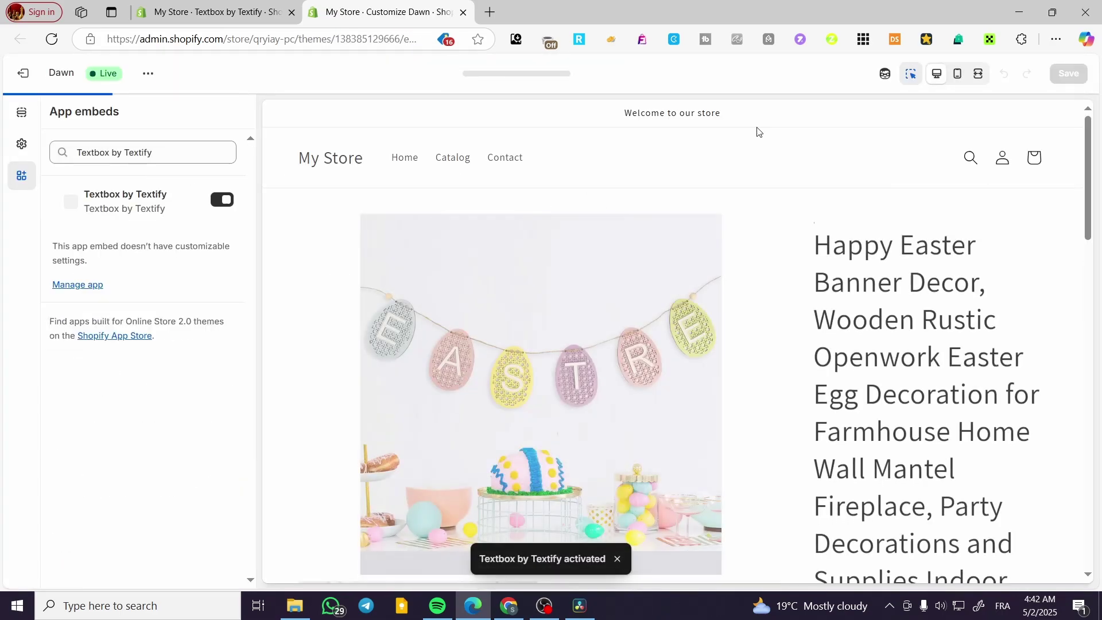
Save the activated Textbox by Textify app embed in the Dawn theme editor.
click(1071, 78)
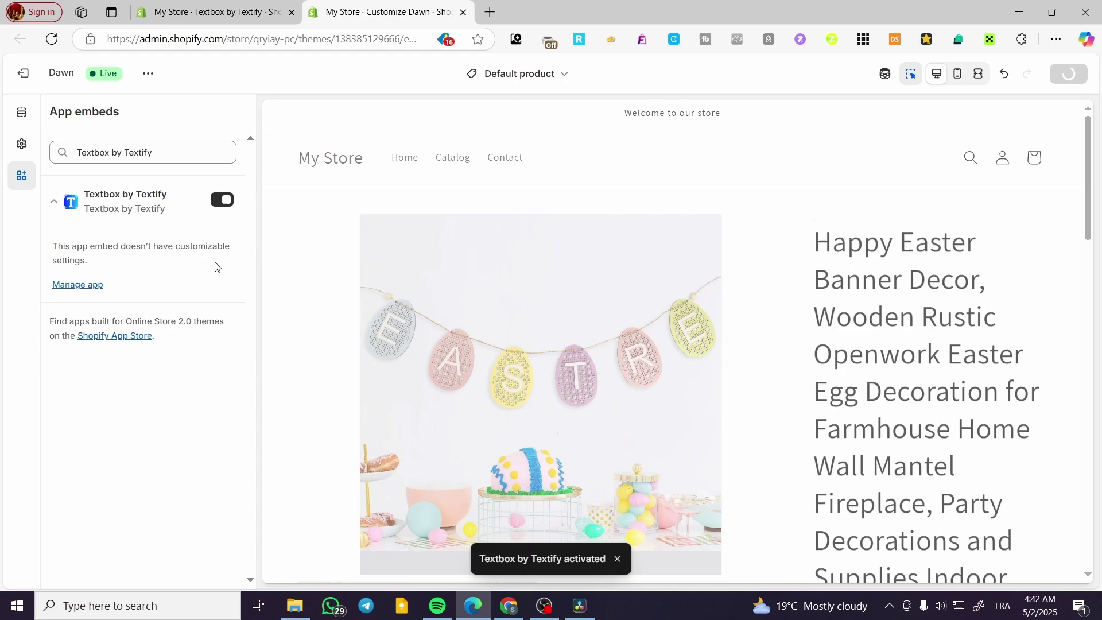
scroll(924, 322, down, 5)
scroll(918, 379, down, 4)
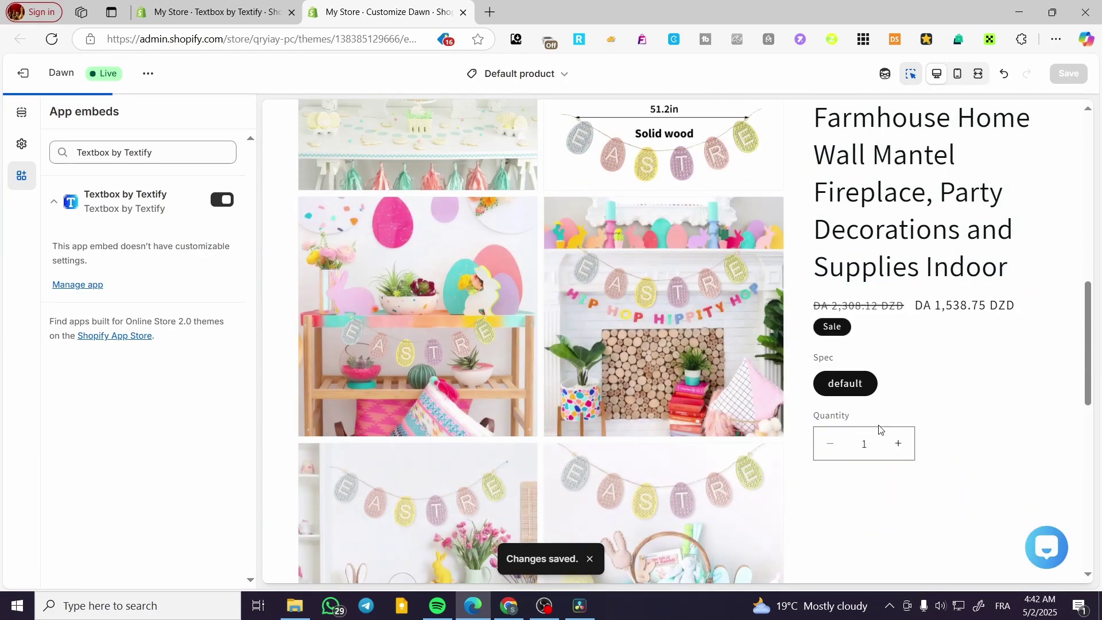
scroll(895, 396, down, 5)
scroll(918, 445, down, 4)
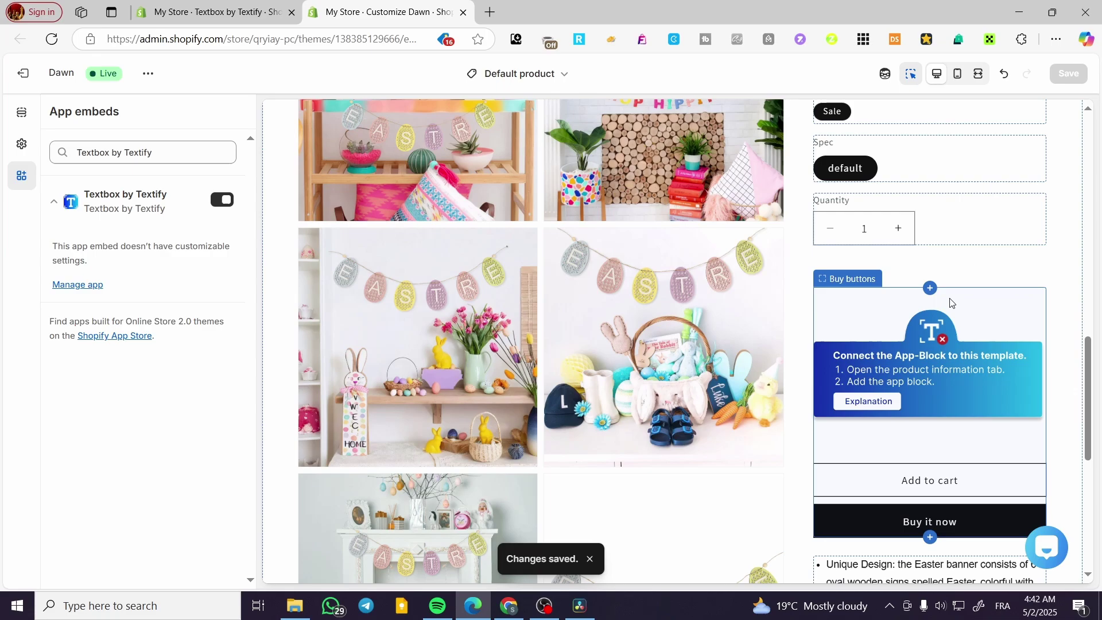
Close the theme customizer tab and dismiss the support chat popup.
click(464, 12)
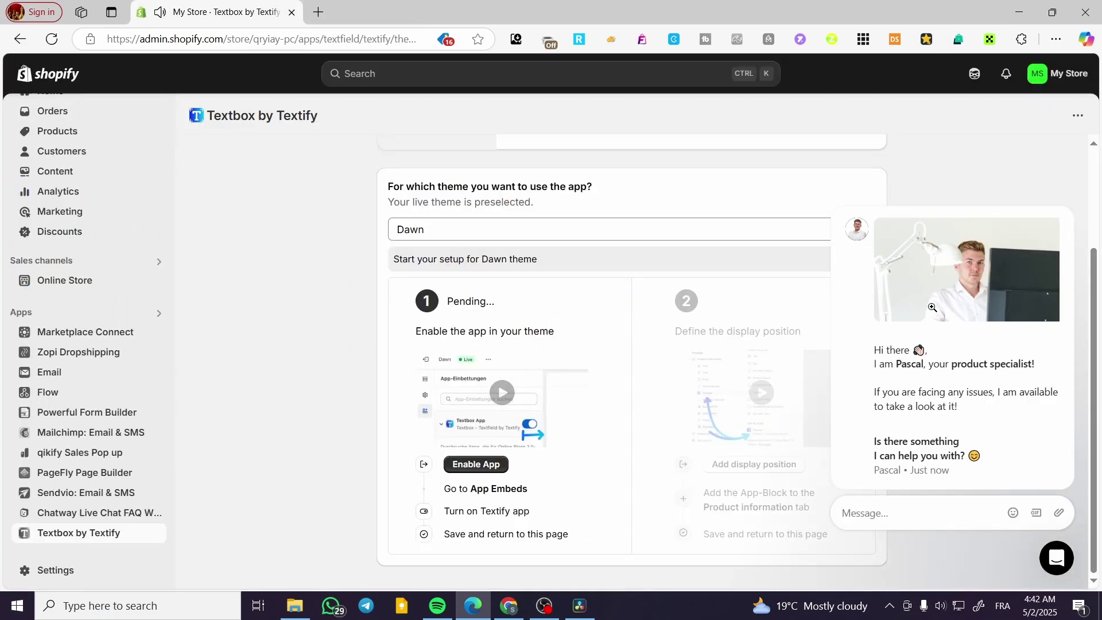
mouse_move(1030, 236)
click(1069, 205)
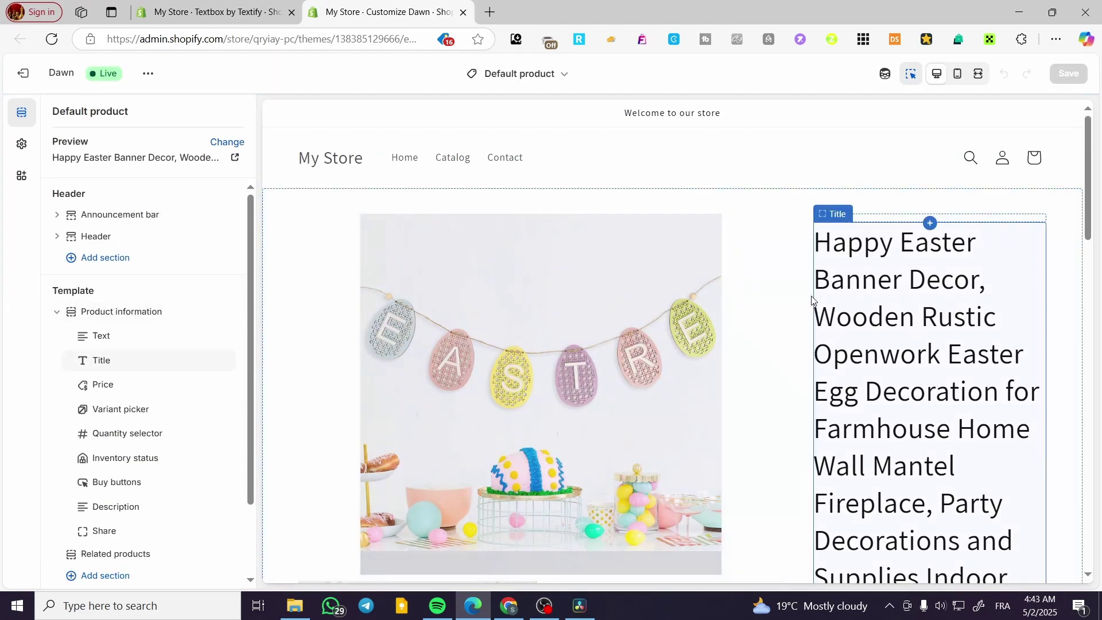
Dismiss the Textbox-added tip and save the Default product template with its new Textbox block.
scroll(763, 326, down, 2)
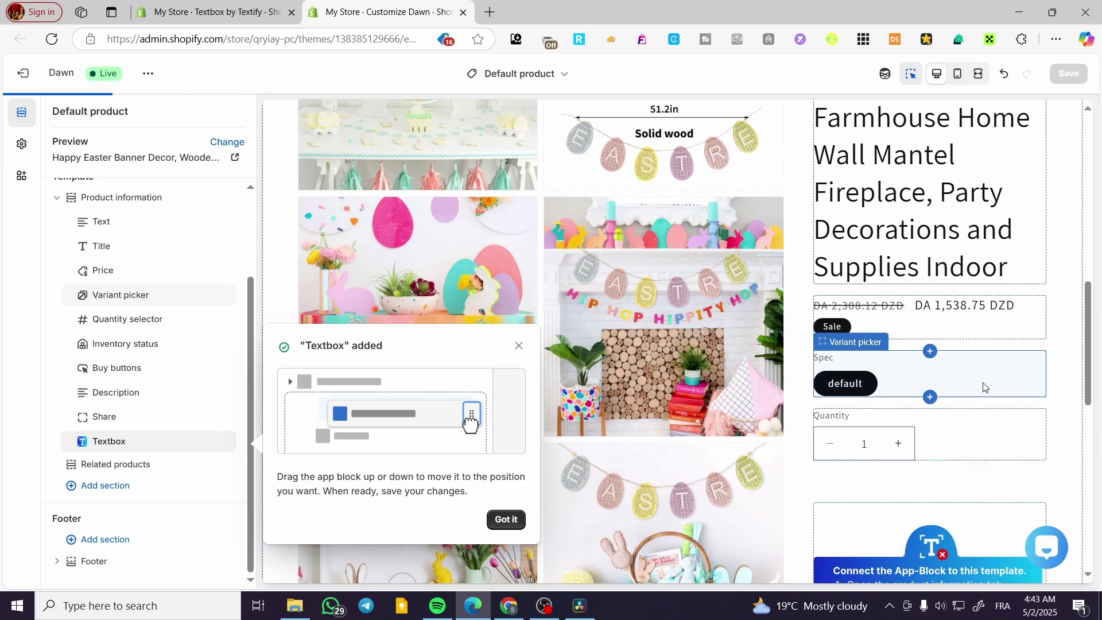
scroll(1079, 402, down, 10)
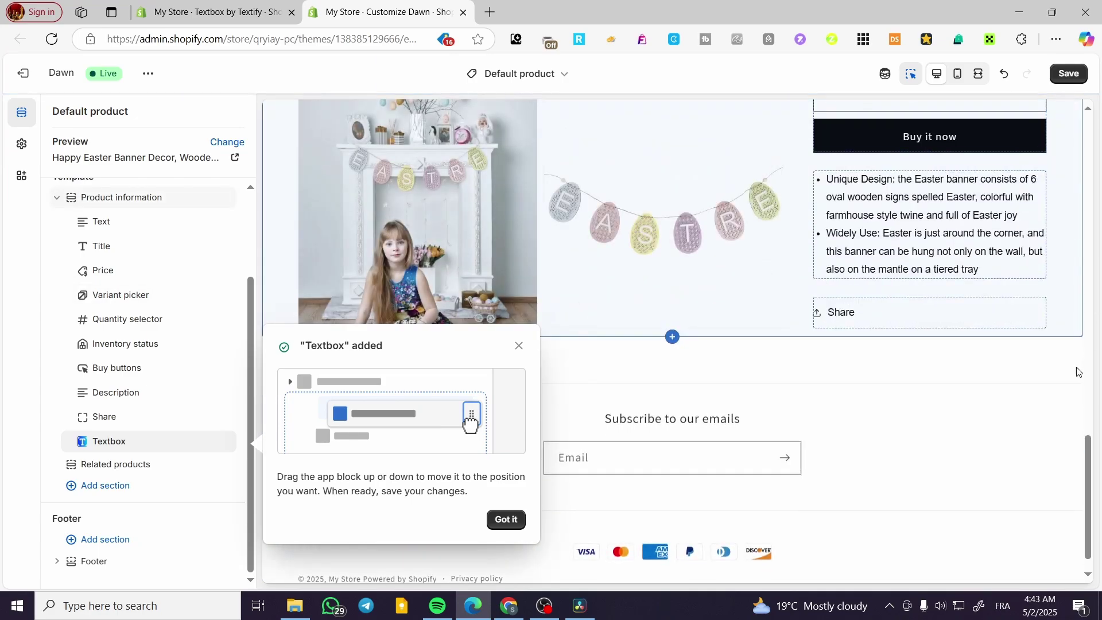
scroll(1058, 373, up, 8)
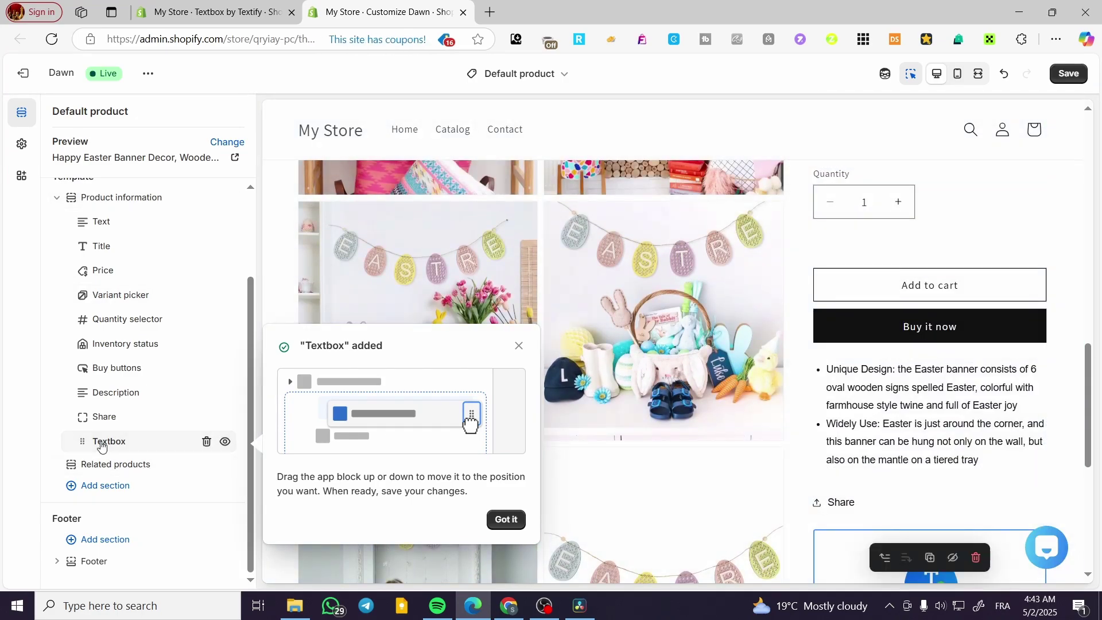
click(109, 443)
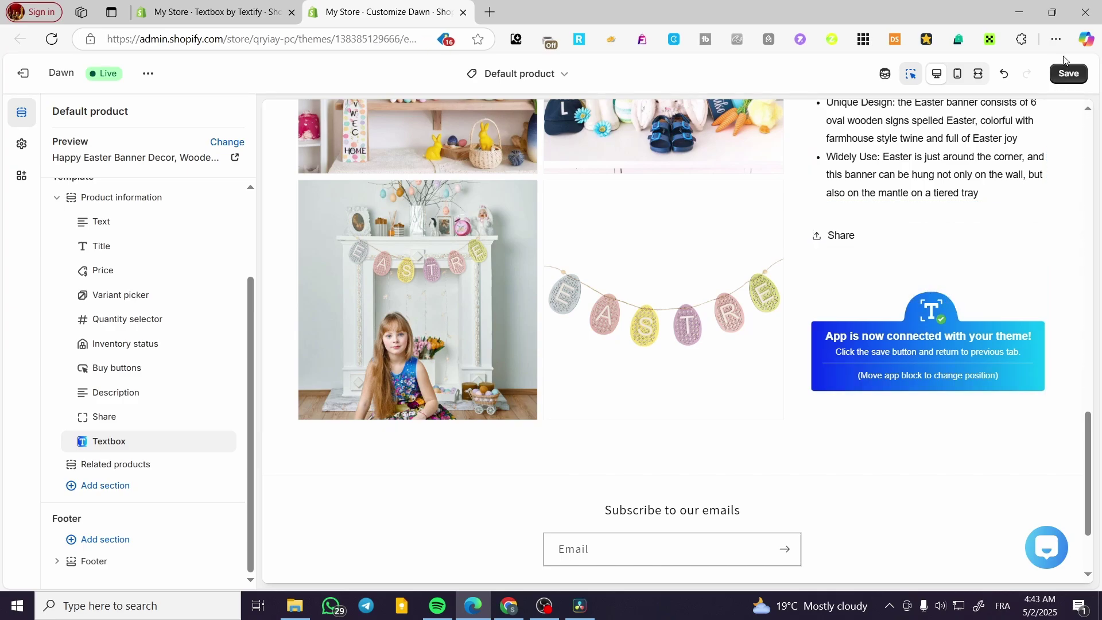
click(1069, 74)
Drag the Textbox block between Variant picker and Quantity selector, then save the template.
click(83, 447)
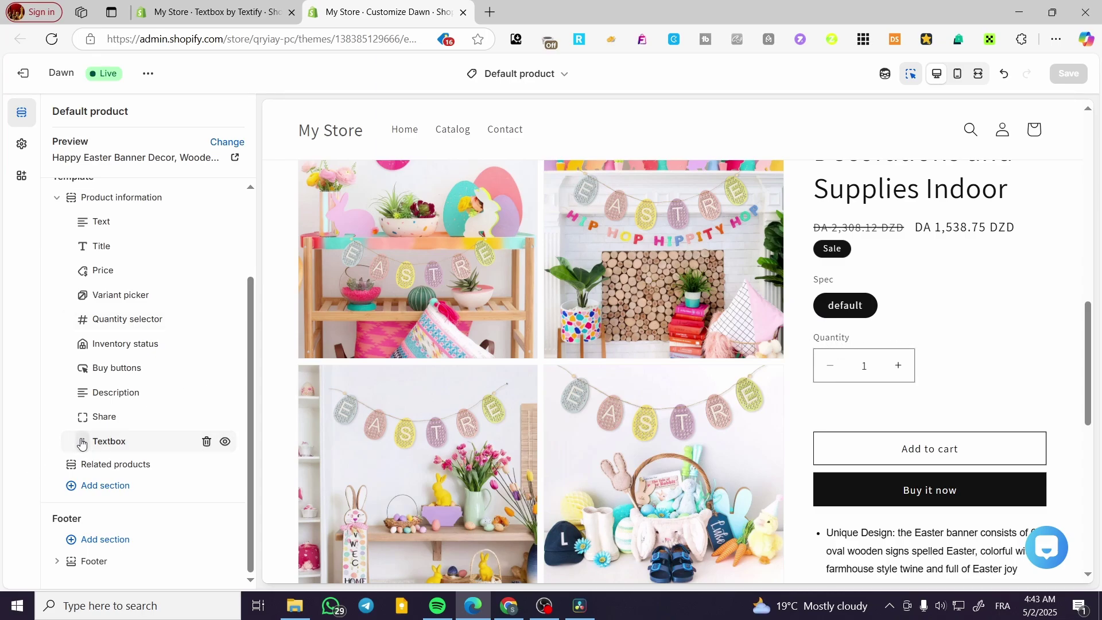
drag(80, 441, 91, 317)
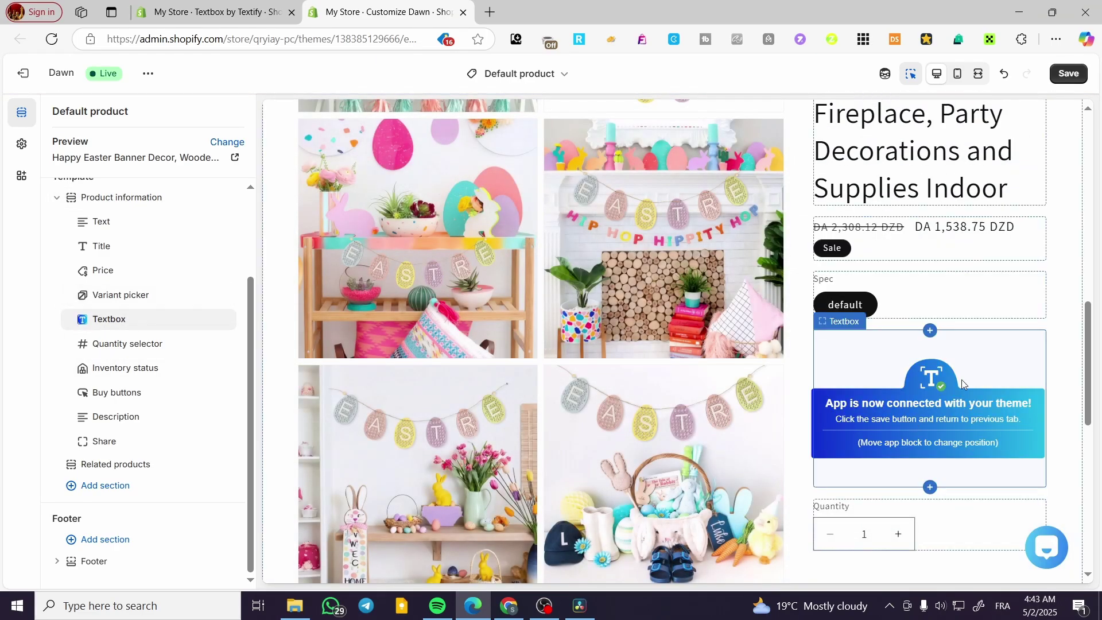
click(1073, 76)
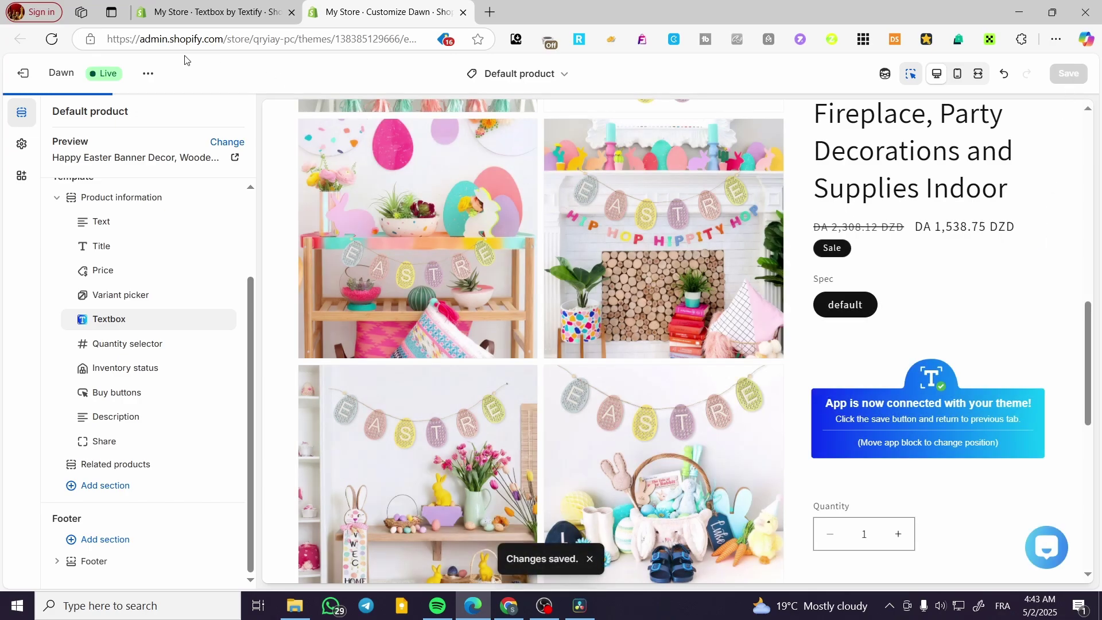
Hide the storefront preview bar and open the Easter banner product page.
click(210, 12)
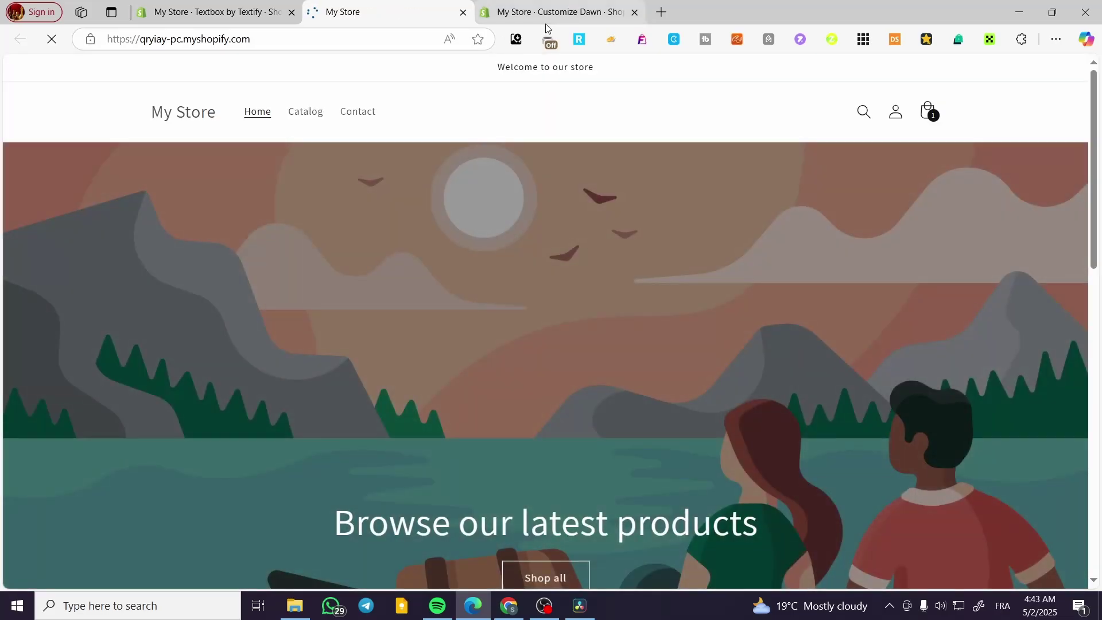
scroll(832, 153, down, 5)
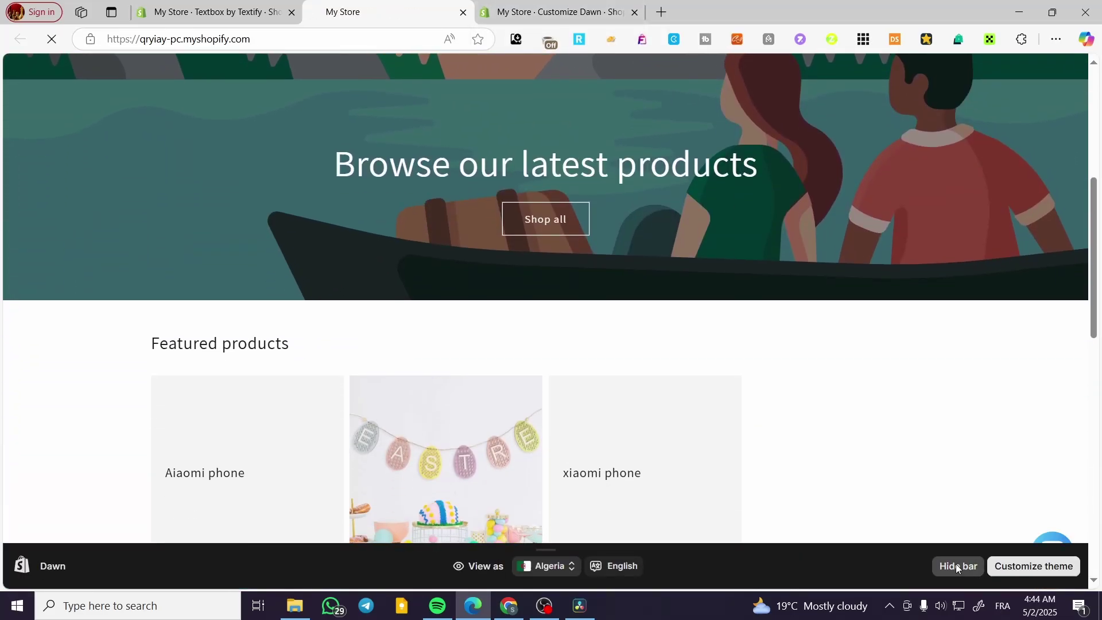
click(958, 566)
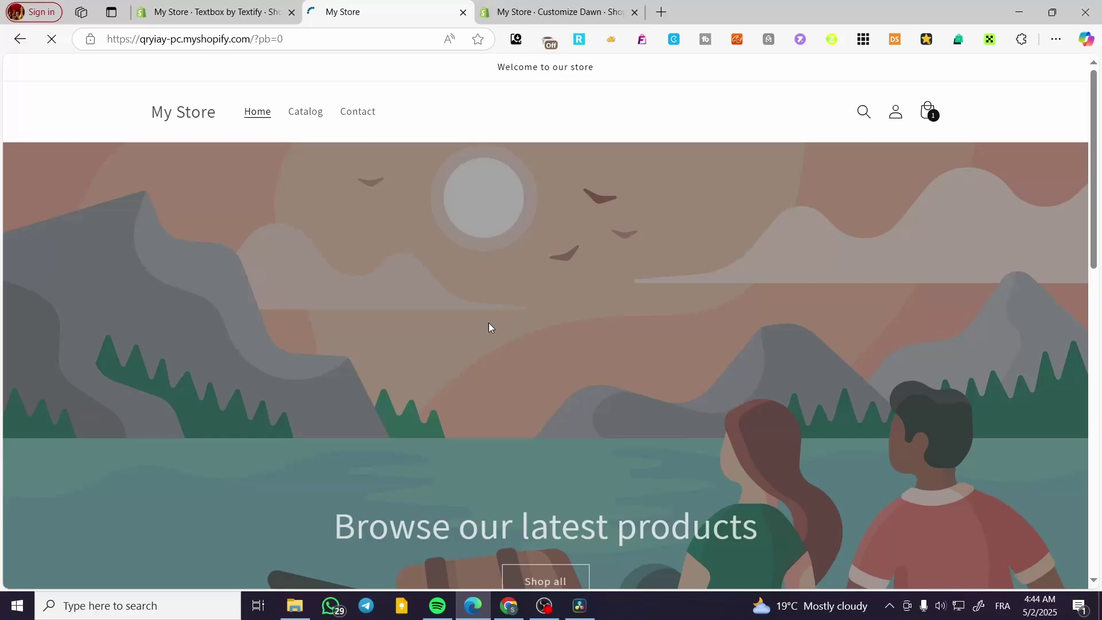
scroll(491, 344, down, 6)
click(499, 411)
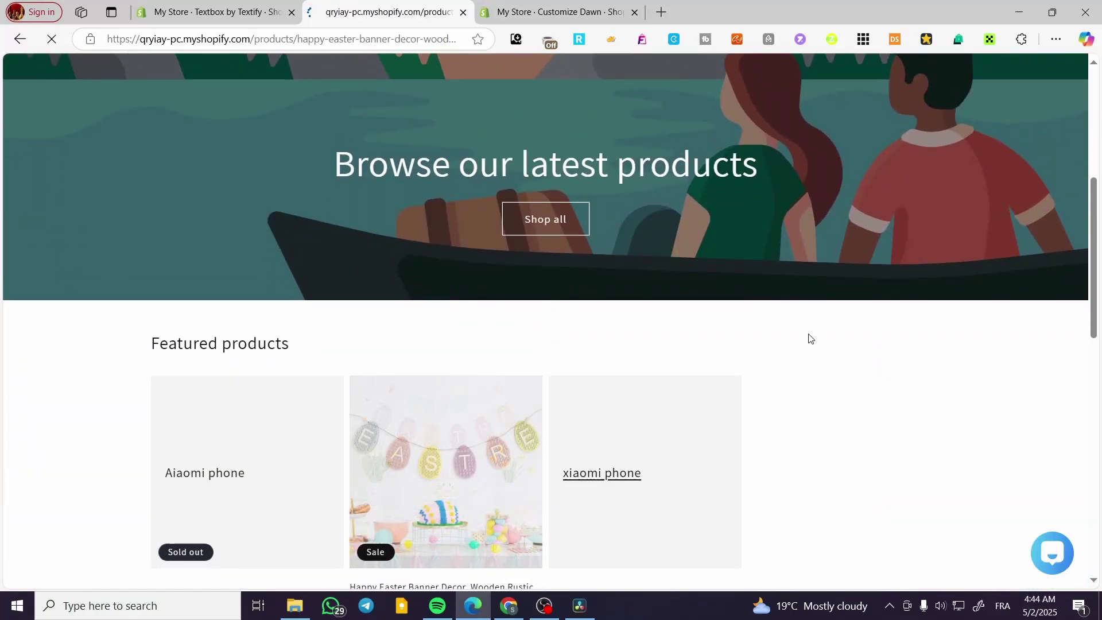
Dismiss the chat greeting and reload the Happy Easter Banner Decor page to inspect Quantity.
scroll(970, 207, down, 2)
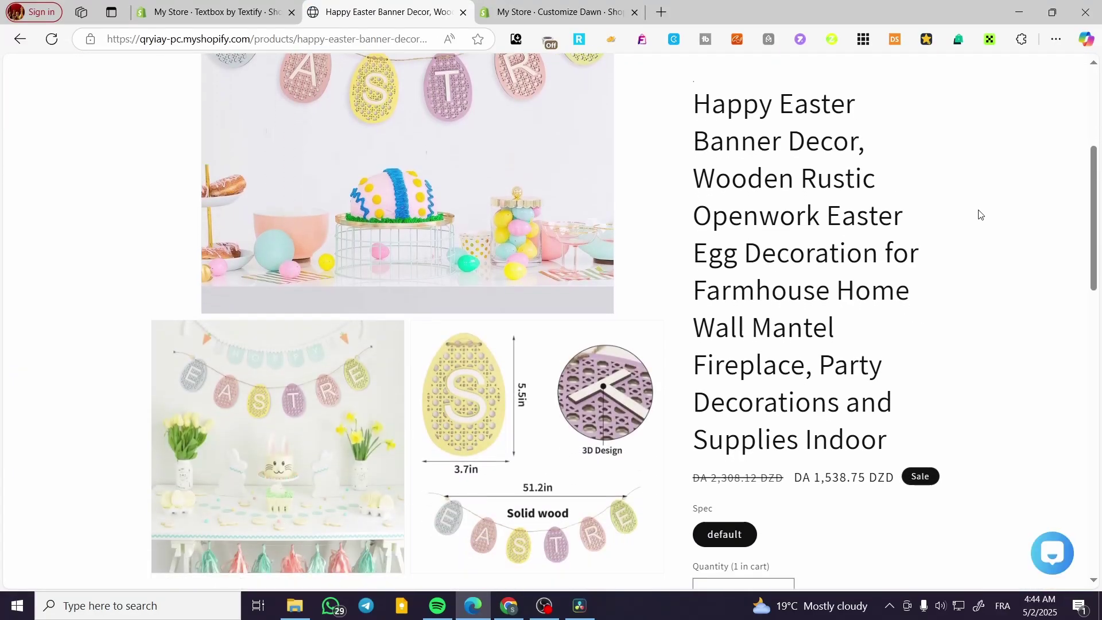
scroll(981, 215, down, 10)
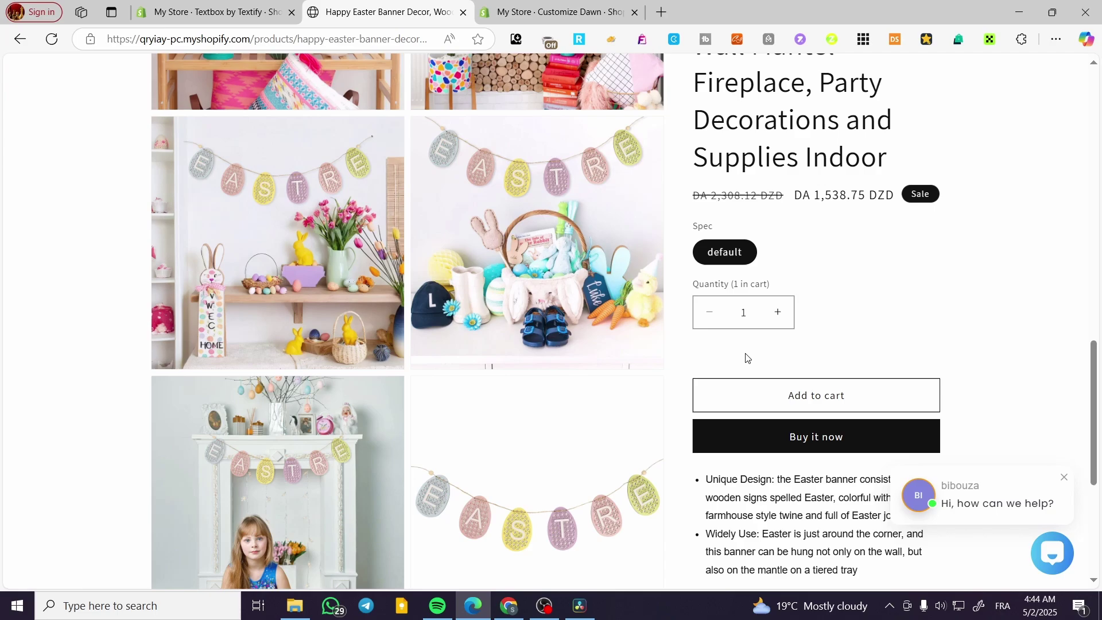
click(1065, 478)
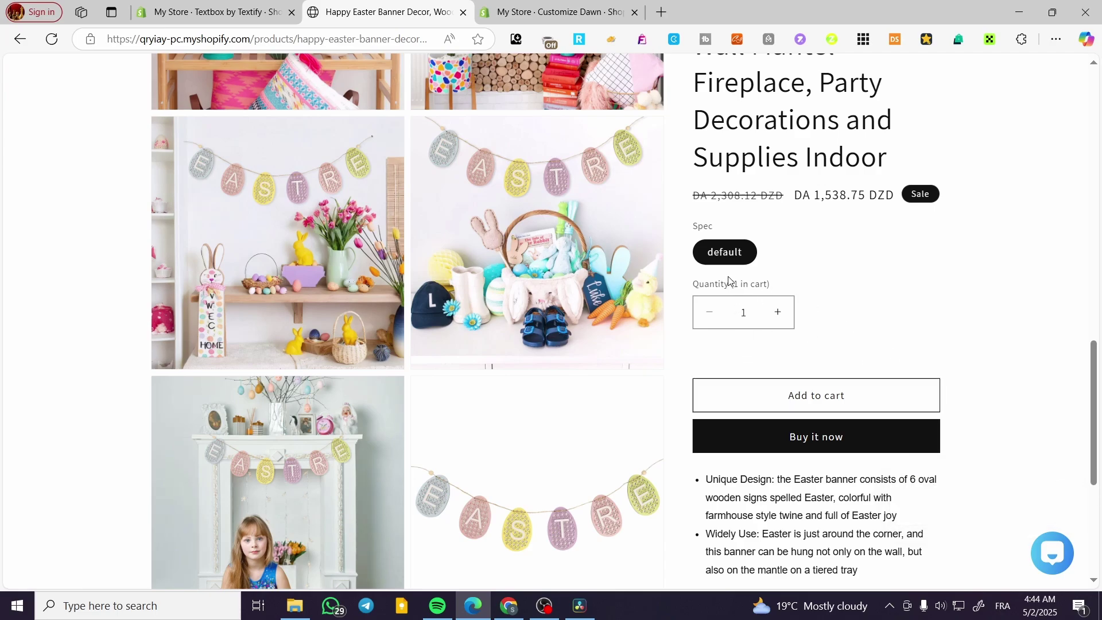
key(F5)
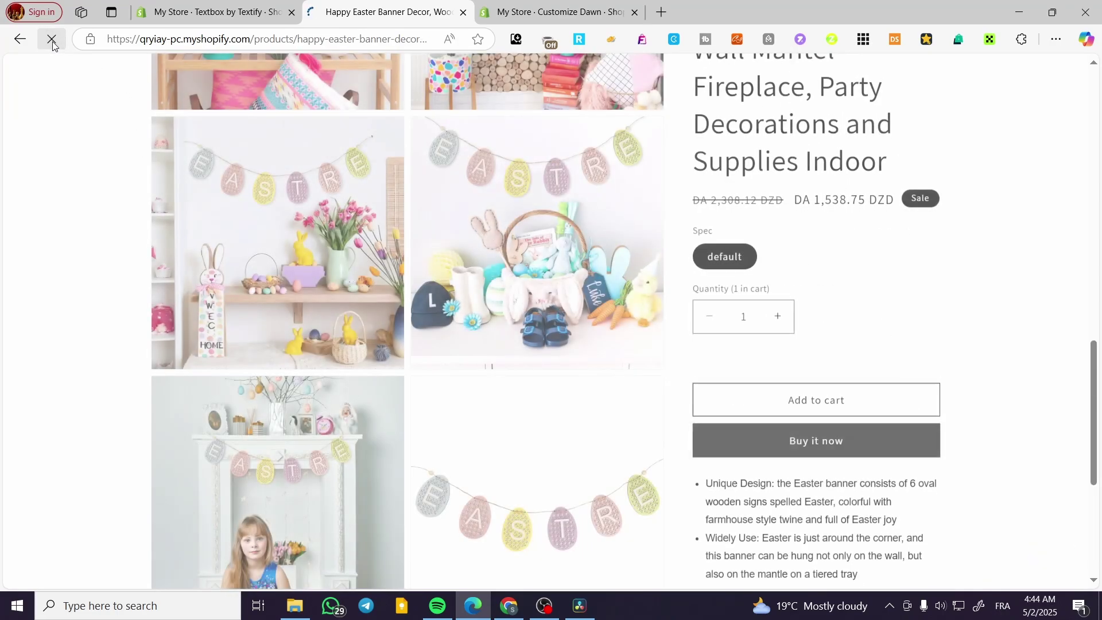
click(52, 40)
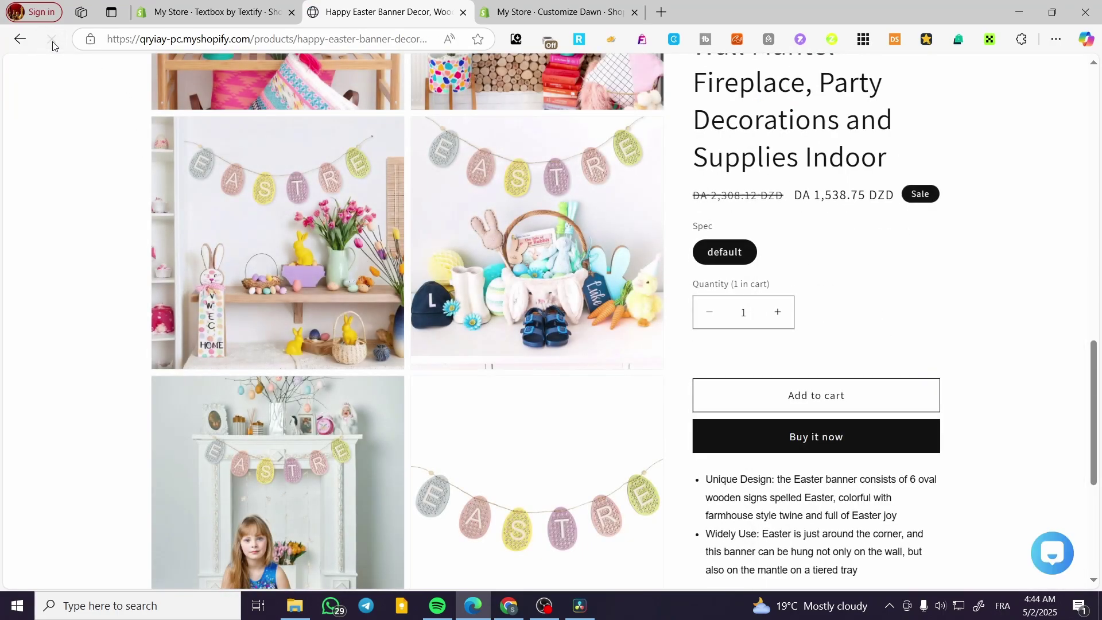
click(52, 40)
scroll(757, 296, down, 5)
scroll(760, 300, up, 6)
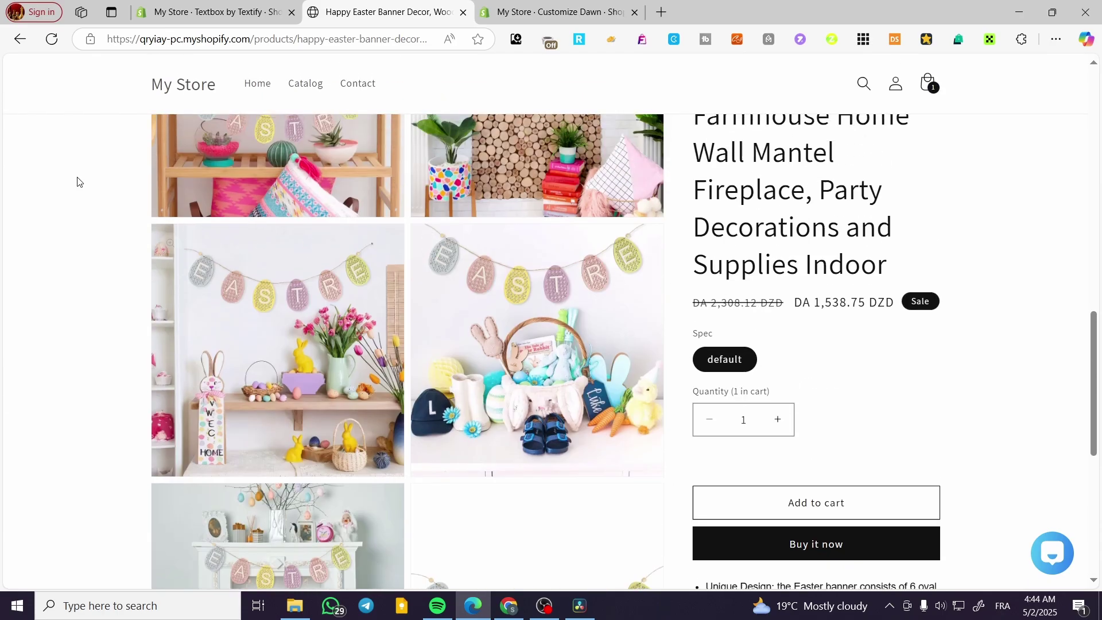
Go to the Textify dashboard and create a new Simple Textbox field.
click(463, 12)
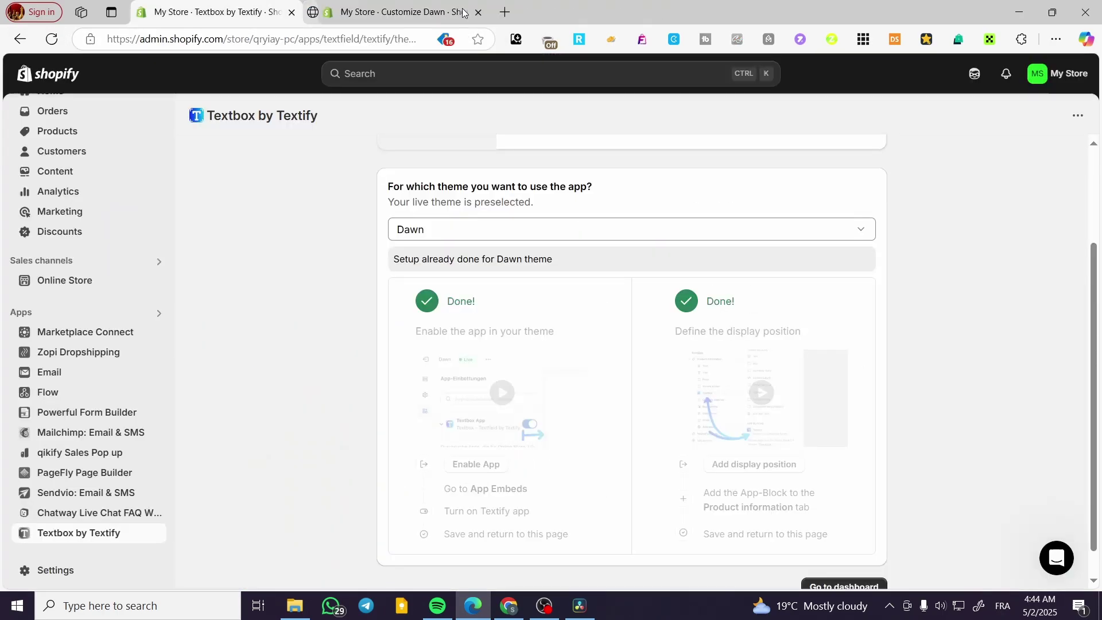
scroll(723, 338, down, 1)
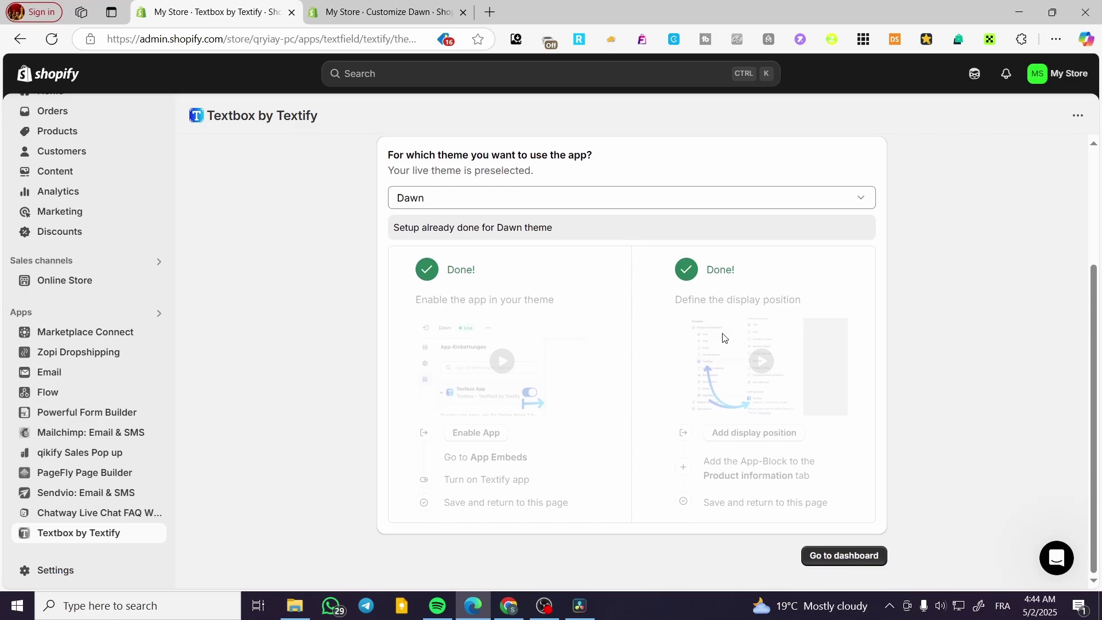
click(849, 564)
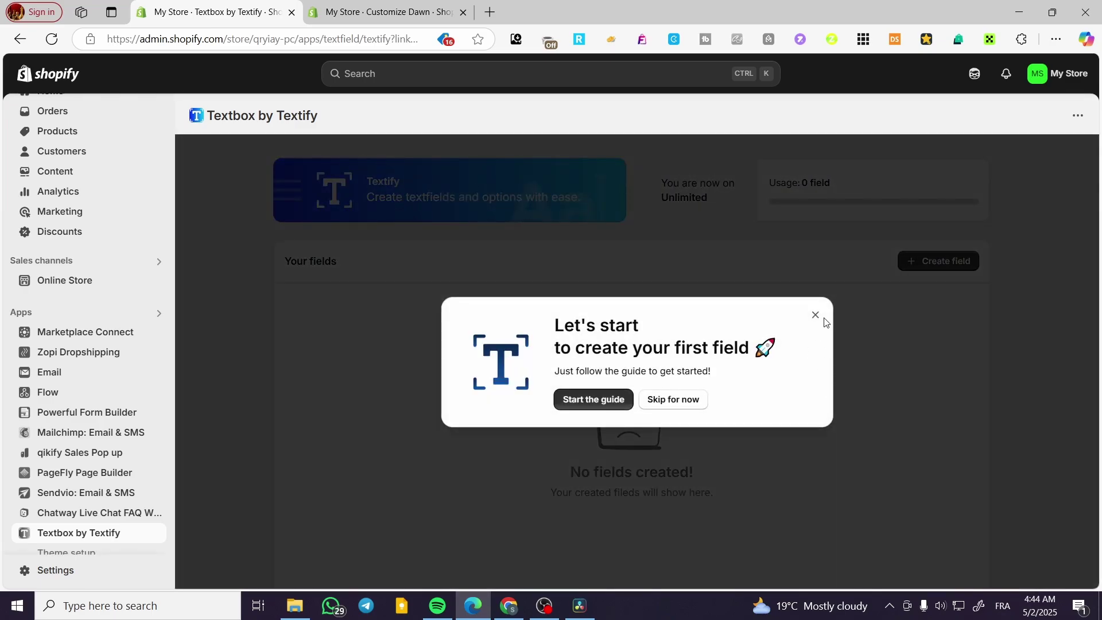
click(816, 315)
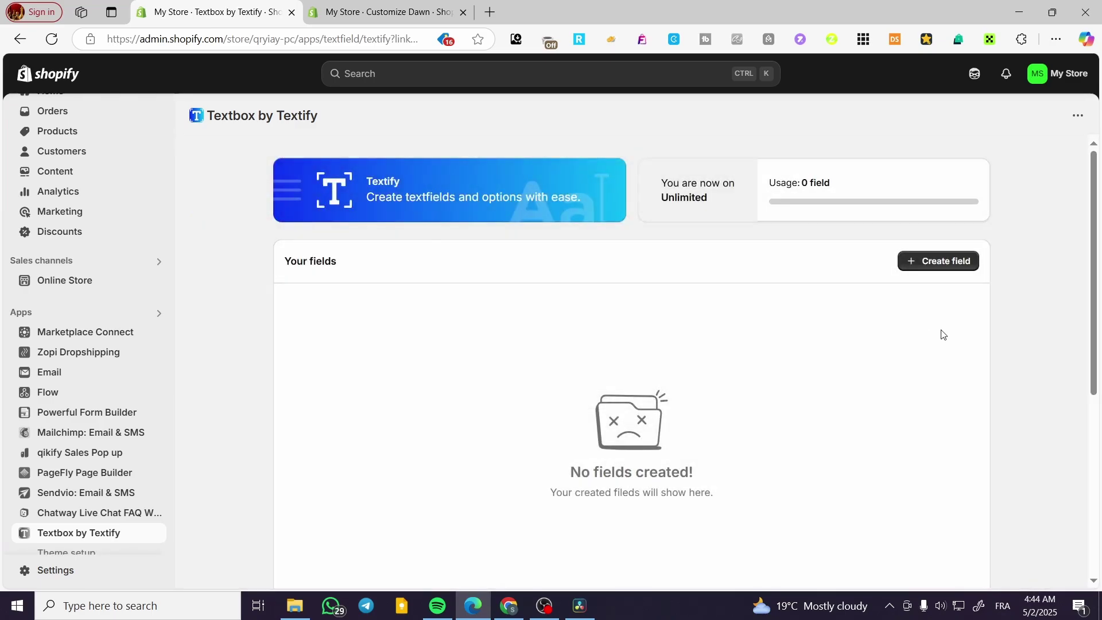
click(967, 265)
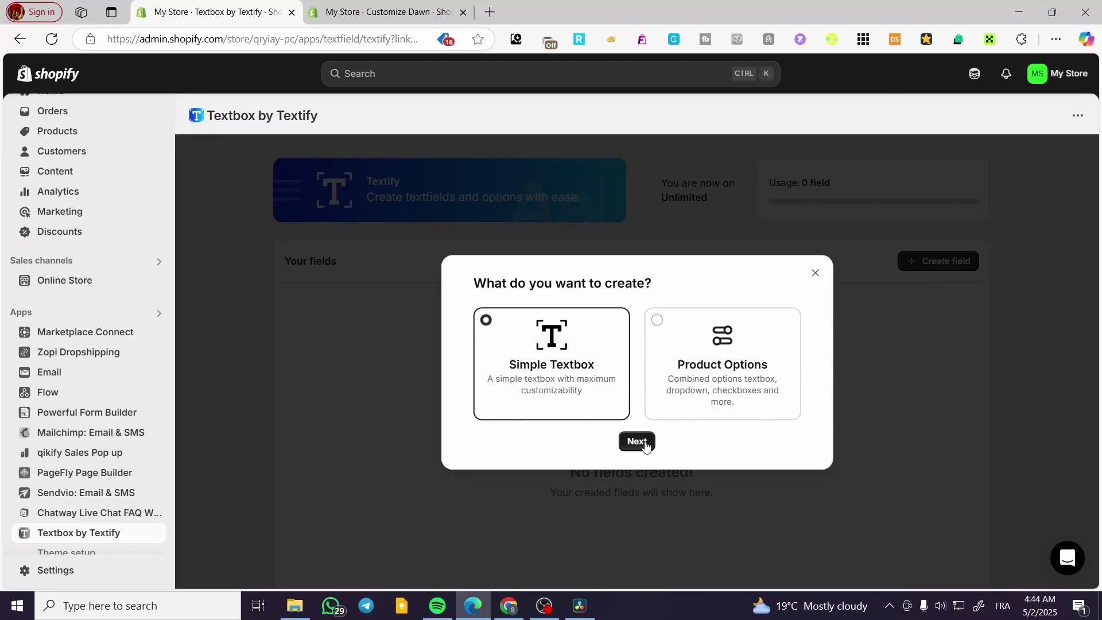
click(636, 443)
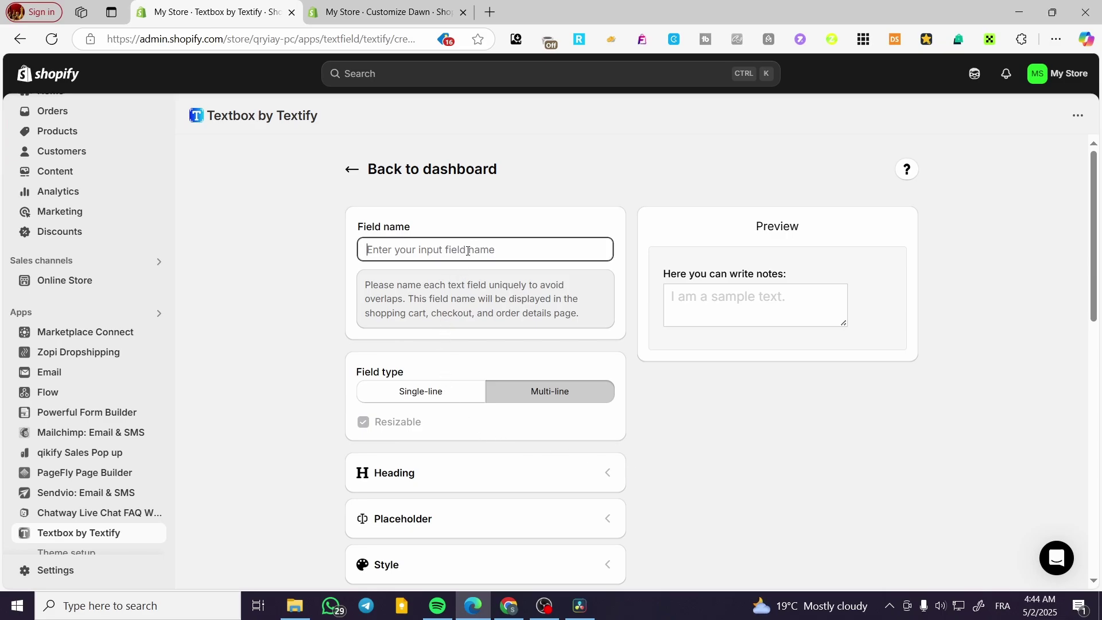
Name the field 'Custom', make it Single-line and resizable for all products, and save it.
text(Custom)
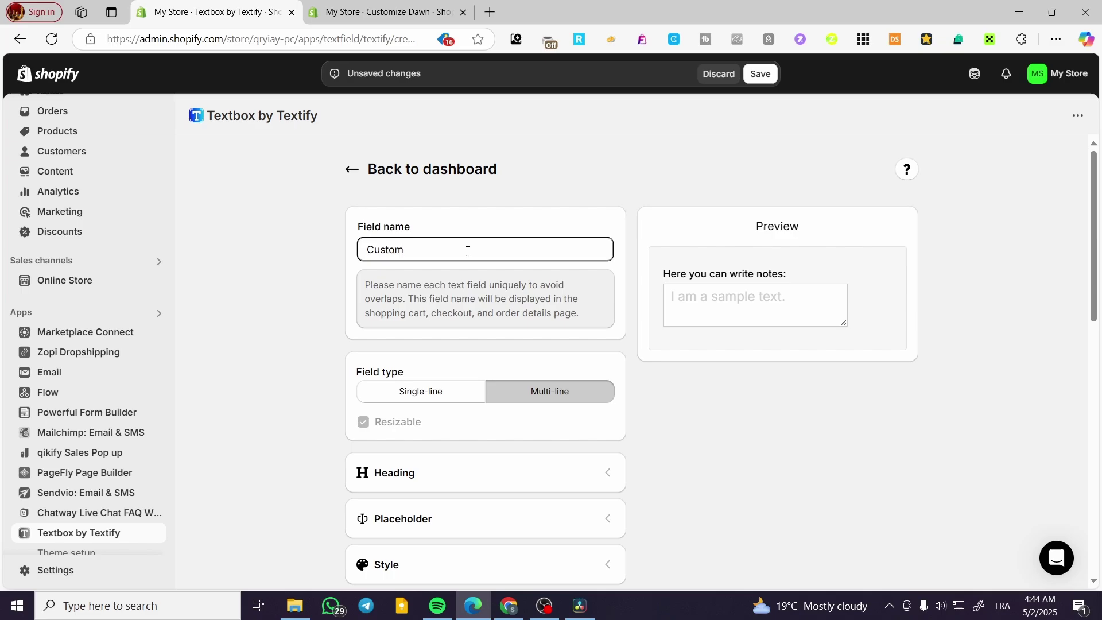
scroll(426, 317, down, 1)
click(457, 326)
scroll(703, 371, down, 1)
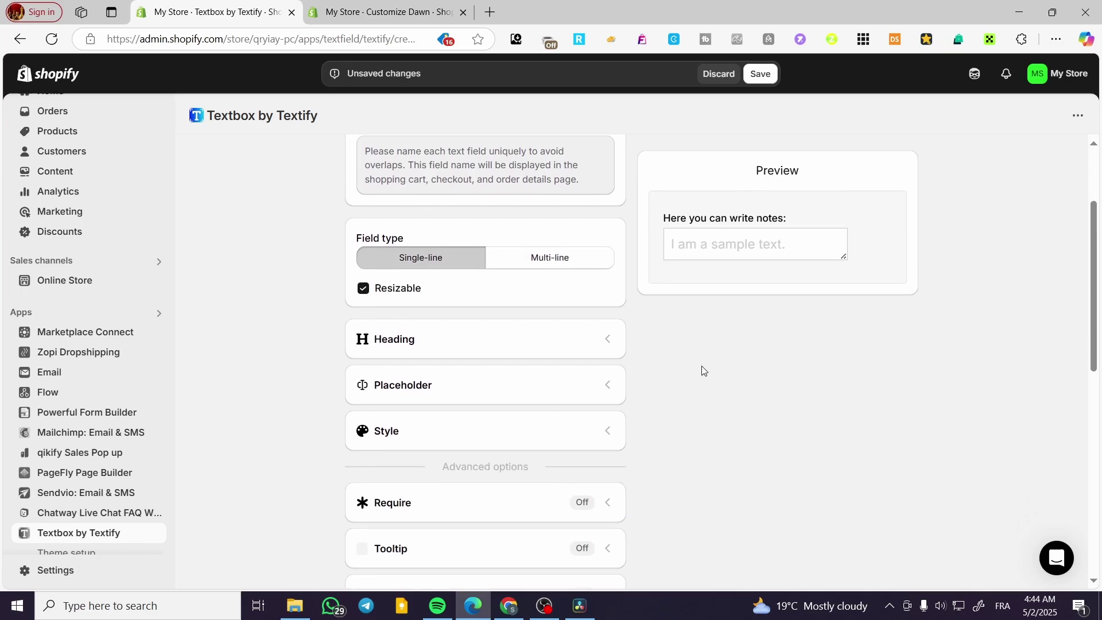
scroll(632, 361, down, 1)
scroll(509, 274, down, 1)
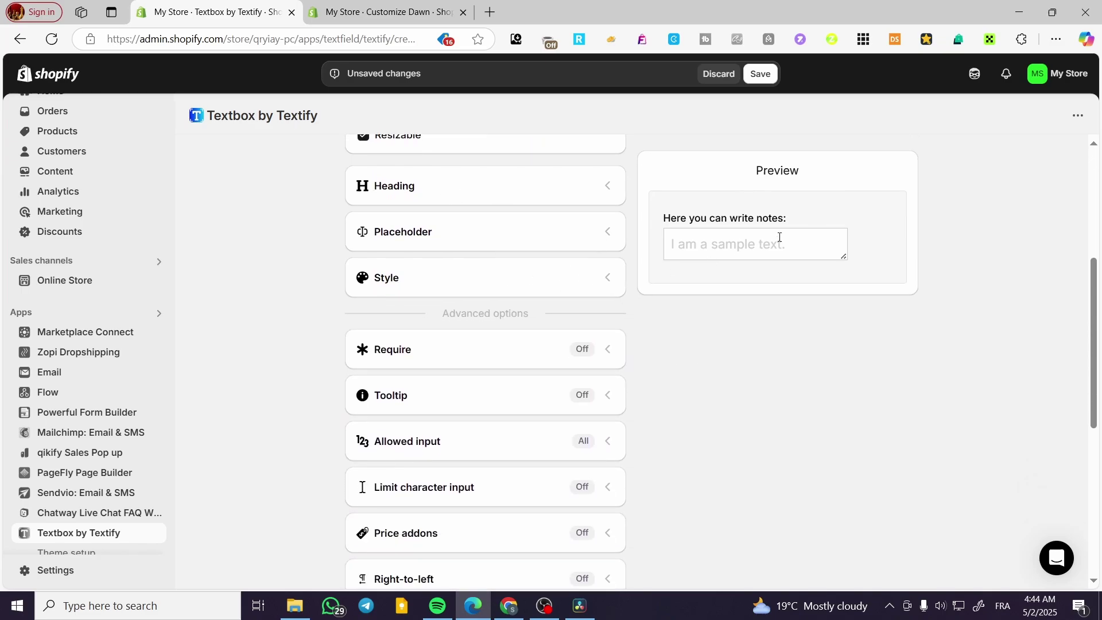
scroll(573, 364, down, 6)
scroll(949, 358, up, 10)
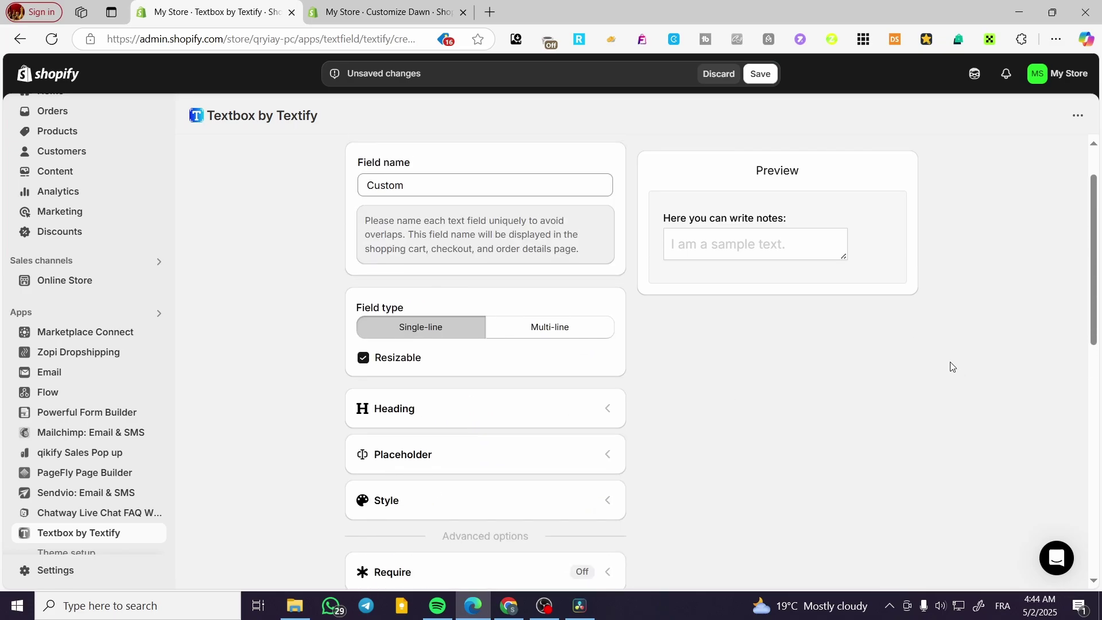
key(ctrl+s)
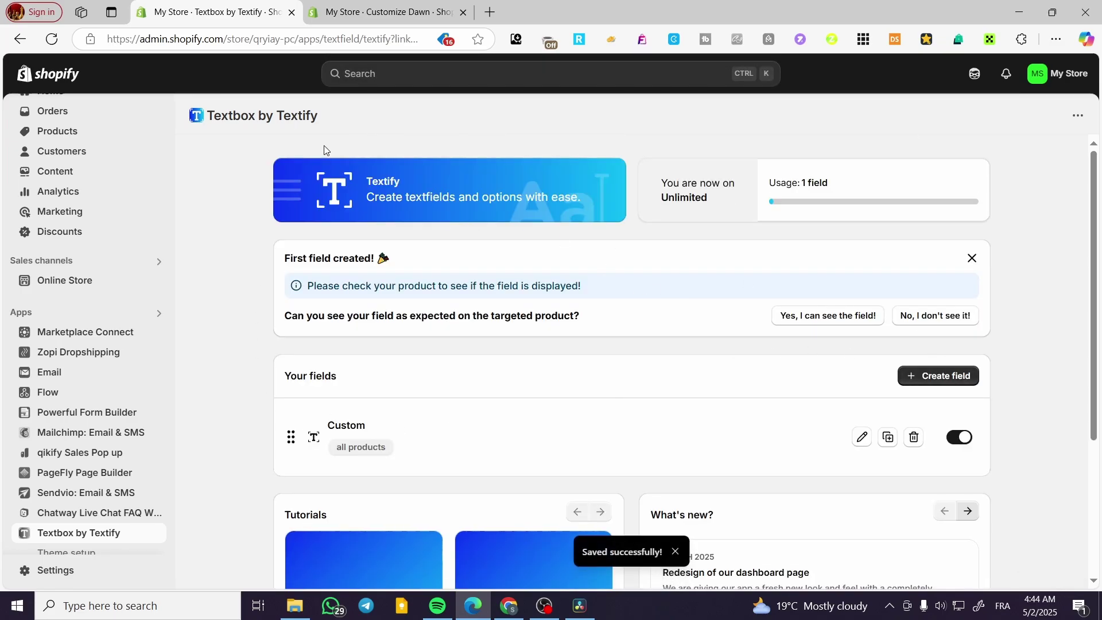
click(400, 13)
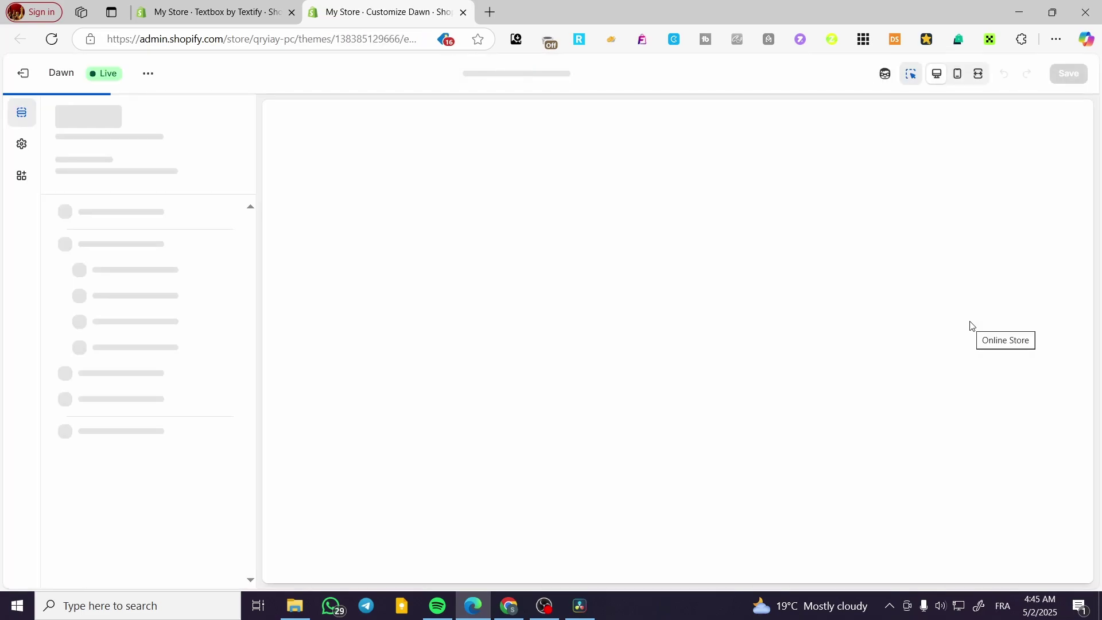
Drag the Textbox block in Product information between Variant picker and Quantity selector.
scroll(976, 373, down, 10)
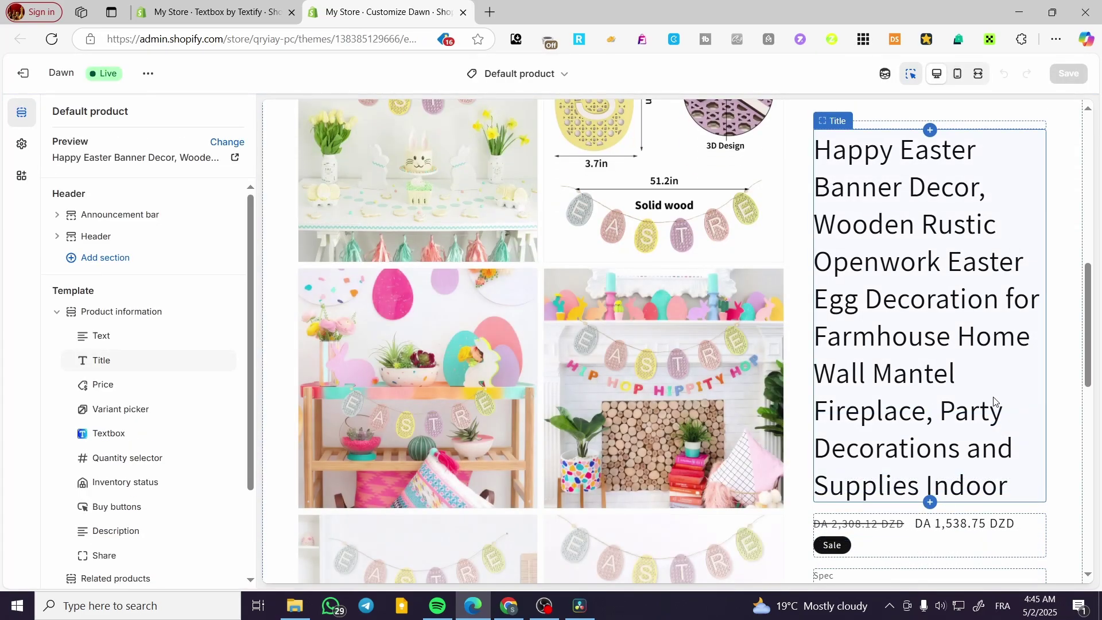
scroll(999, 406, down, 2)
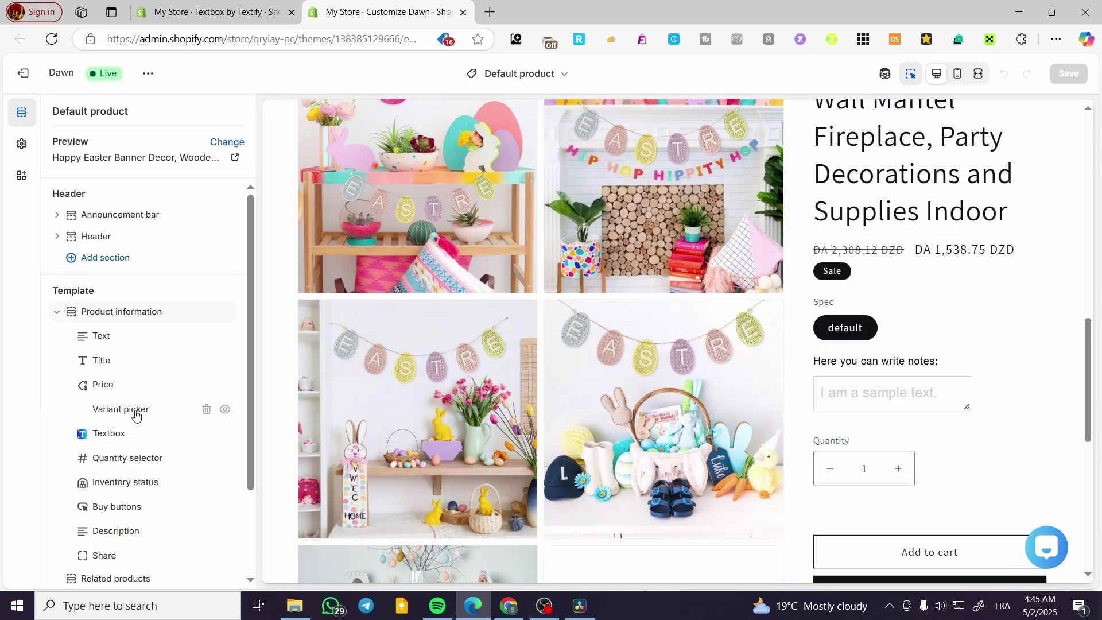
mouse_move(82, 434)
mouse_down()
mouse_move(86, 416)
mouse_move(86, 436)
mouse_up()
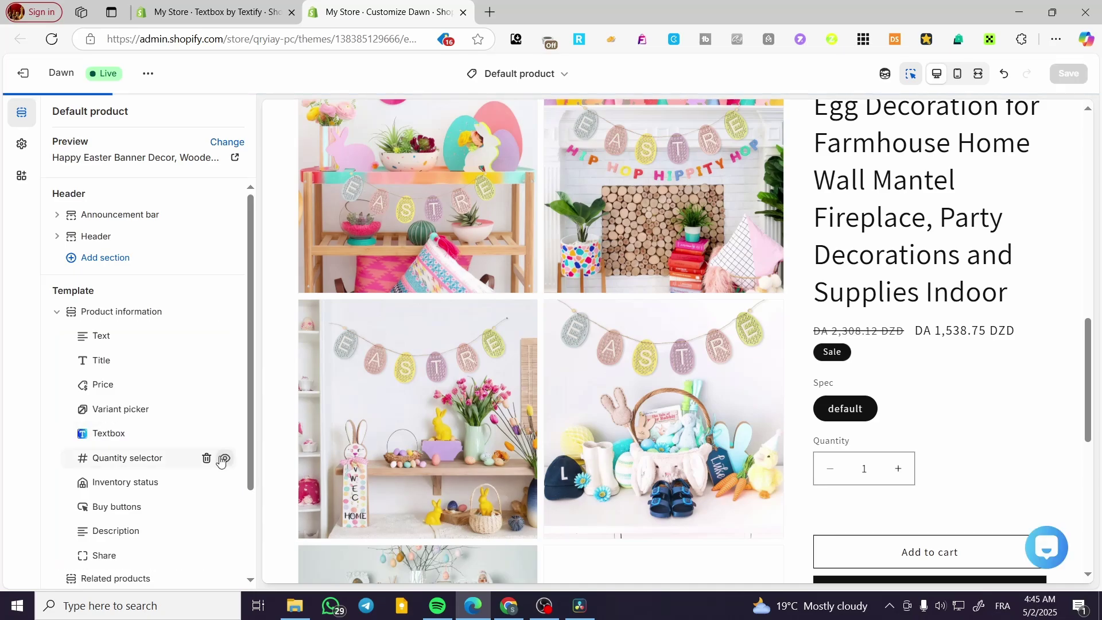